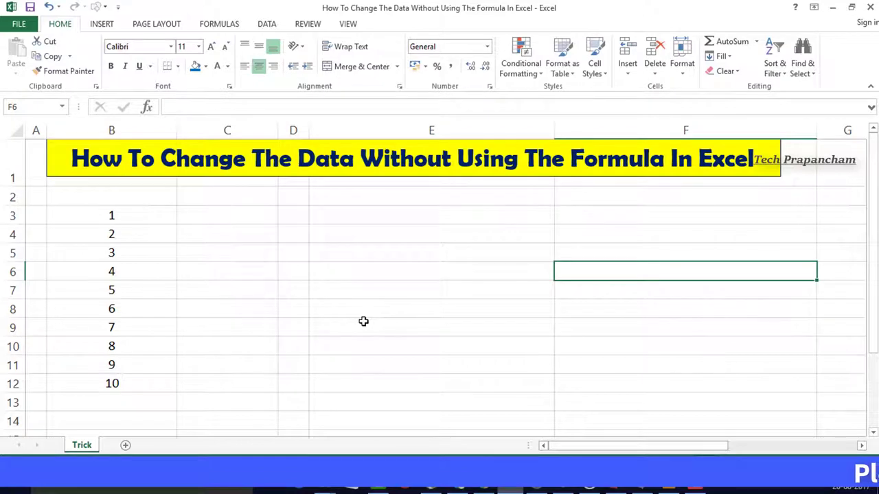
Step: Enter the doubling formula =B3*2 in C3 beside the B3:B12 numbers
left_click(255, 289)
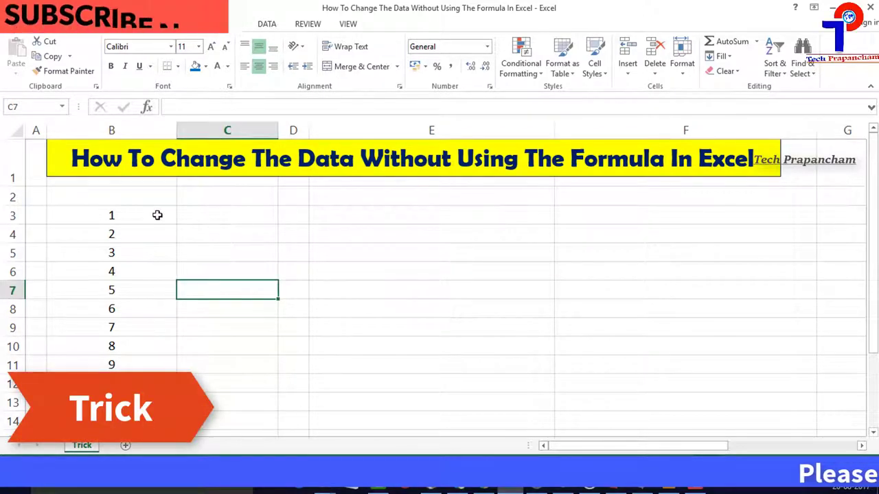
left_click_drag(157, 215, 157, 383)
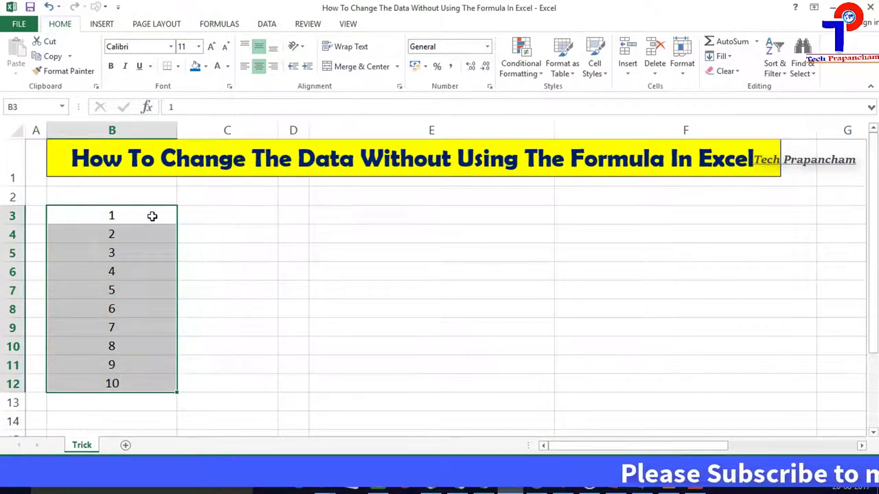
left_click(230, 248)
left_click(228, 215)
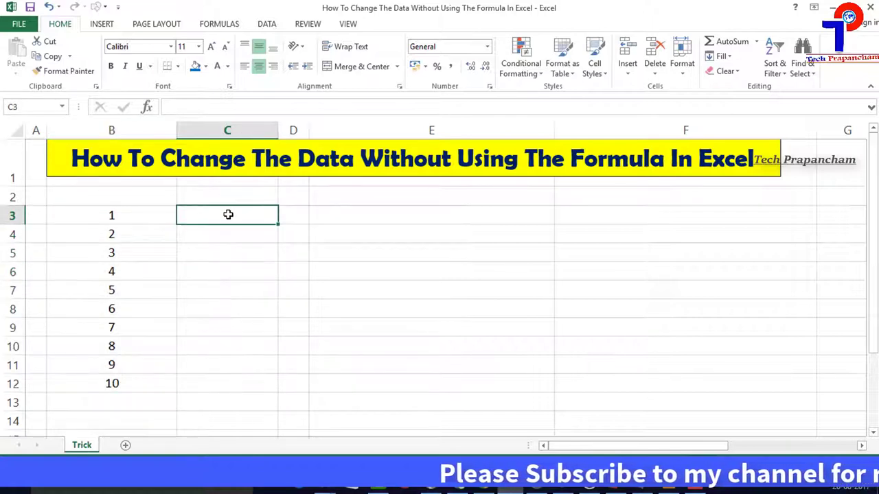
type("=")
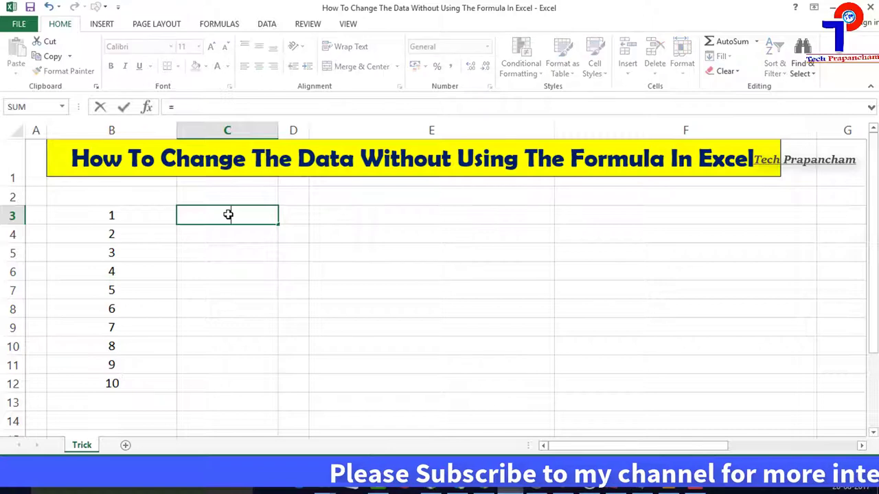
key("Left")
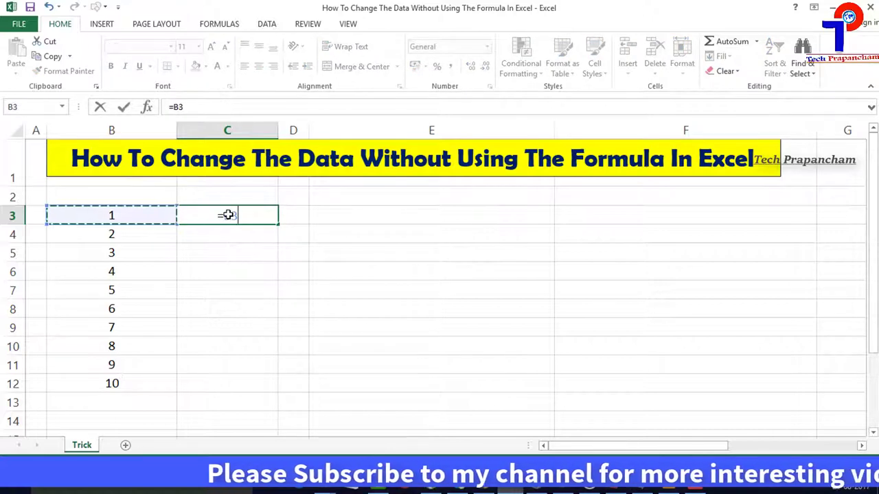
type("*2")
key("Return")
left_click(228, 216)
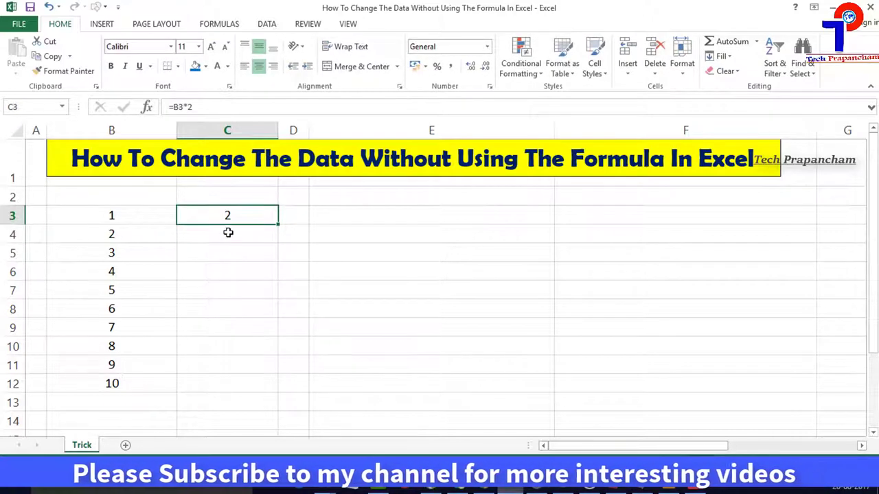
Step: Fill the formula down to C12, check a result, then clear C3:C12
left_click_drag(237, 392, 239, 392)
left_click(314, 343)
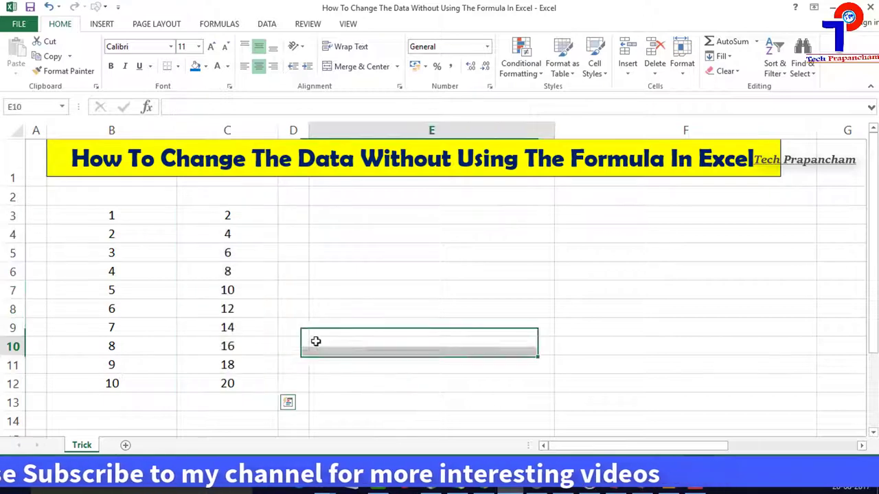
left_click(236, 347)
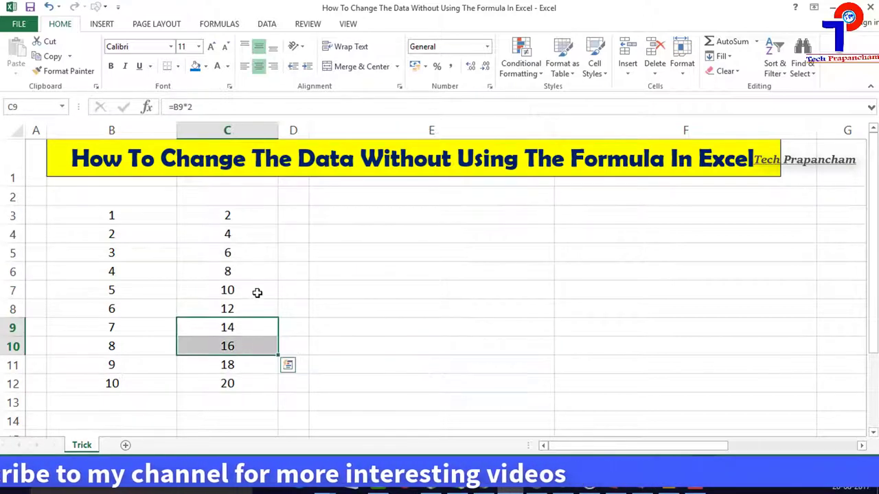
left_click(250, 215)
left_click_drag(250, 215, 255, 379)
key("Delete")
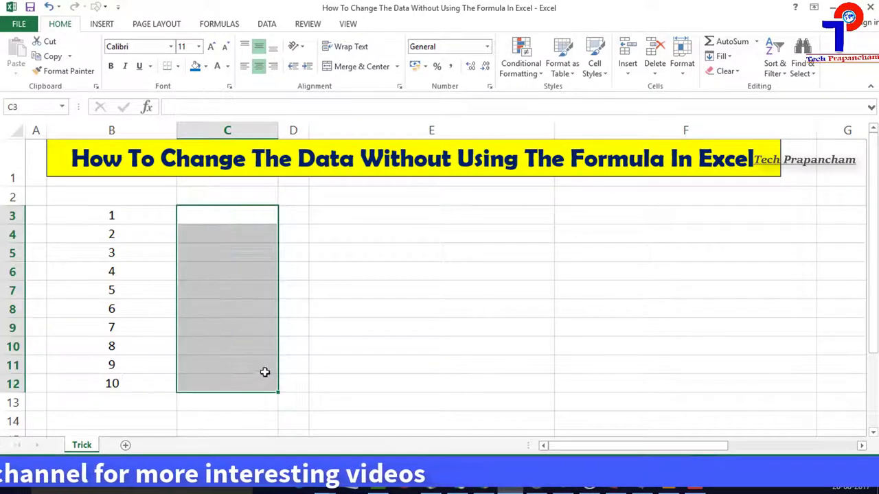
left_click(256, 274)
Step: Enter the multiplier 2 in cell D2
left_click(289, 197)
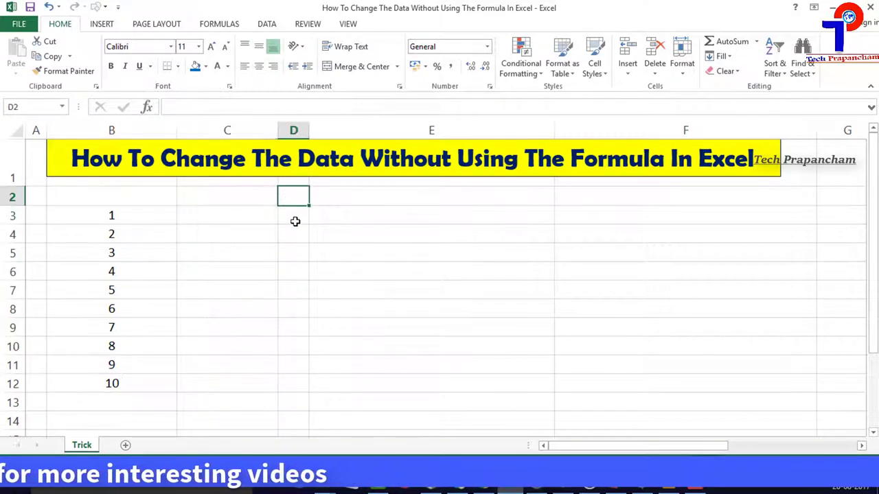
type("2")
key("Return")
left_click(290, 196)
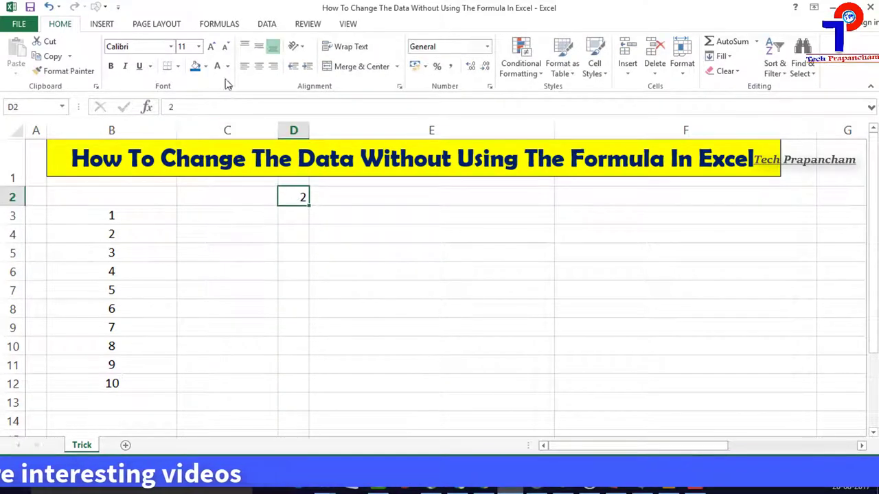
Step: Give D2 a yellow fill and copy it
left_click(205, 66)
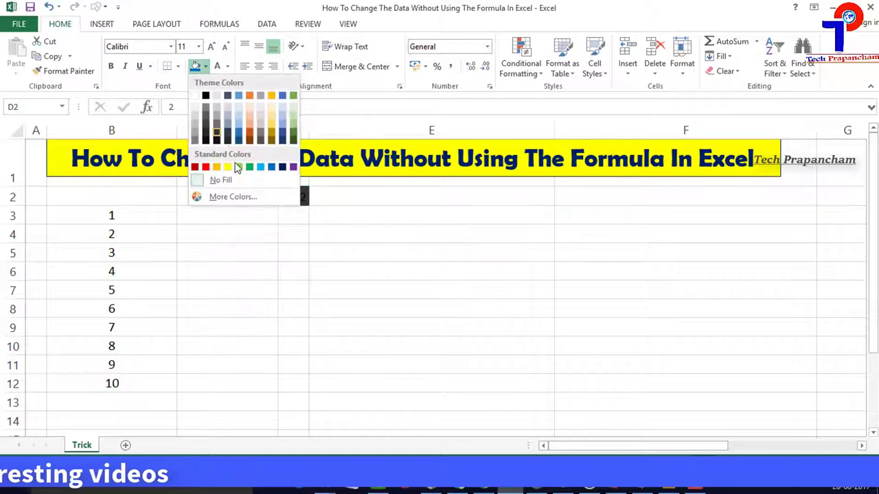
left_click(231, 168)
right_click(298, 197)
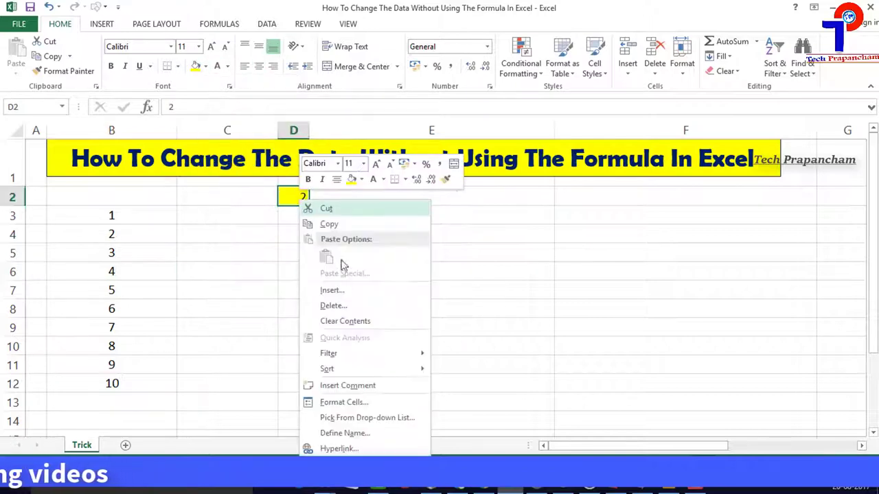
left_click(339, 227)
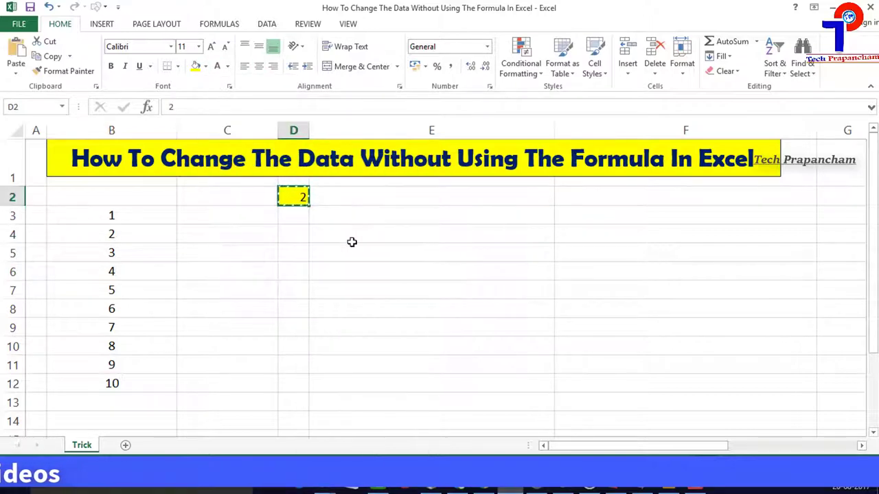
Step: Paste Special with Multiply onto B3:B12, turning the values into 2 through 20
left_click_drag(136, 217, 134, 381)
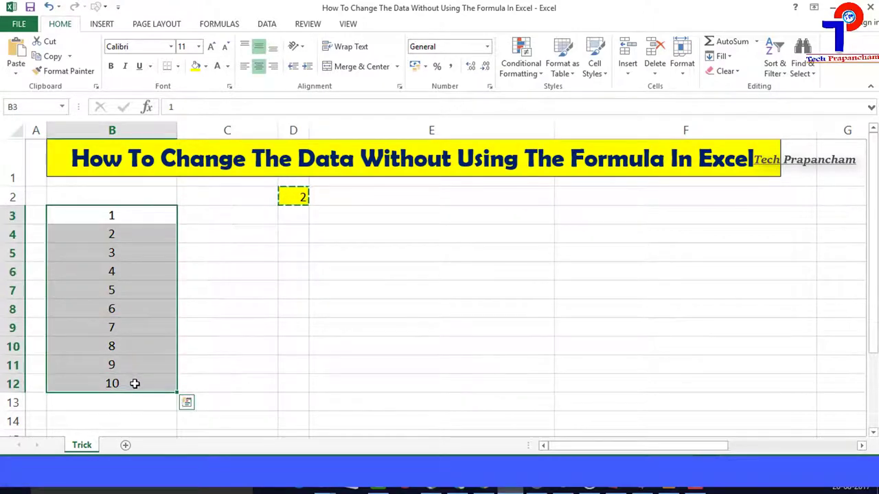
key("ctrl+alt+v")
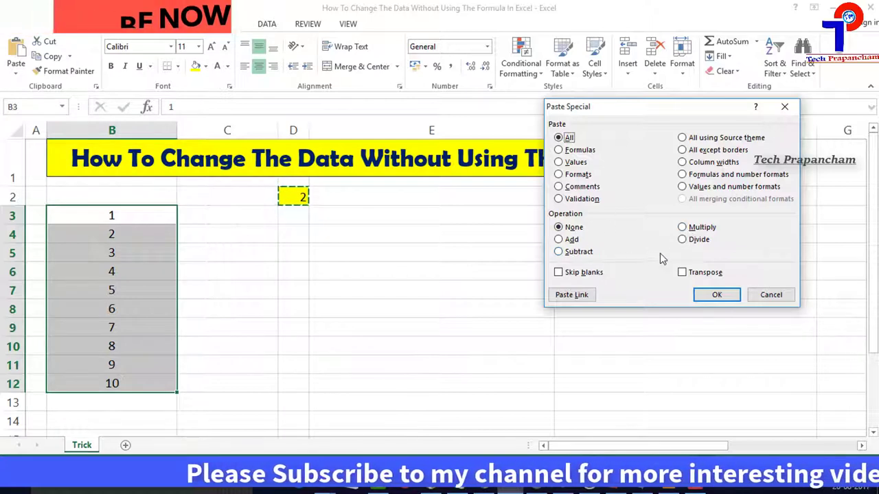
left_click(692, 232)
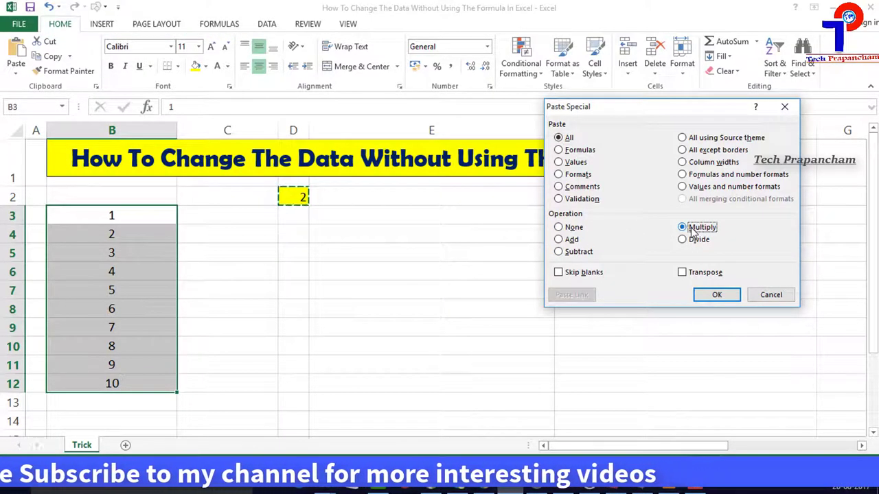
left_click(714, 295)
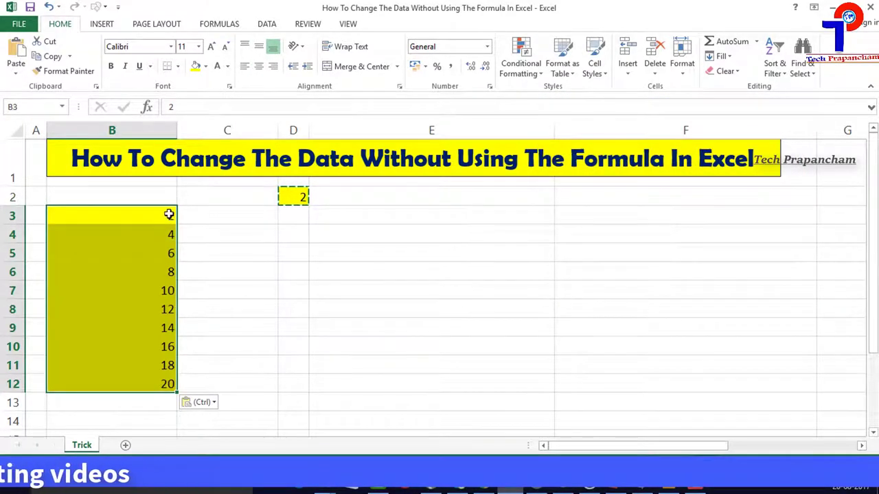
left_click(191, 327)
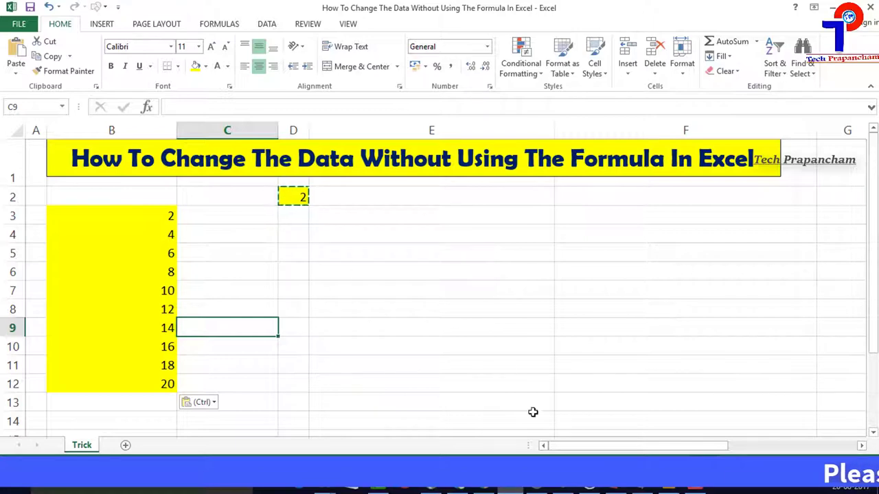
Step: Scroll down and right to the Jan–Dec regional sales table
left_click_drag(579, 448, 668, 447)
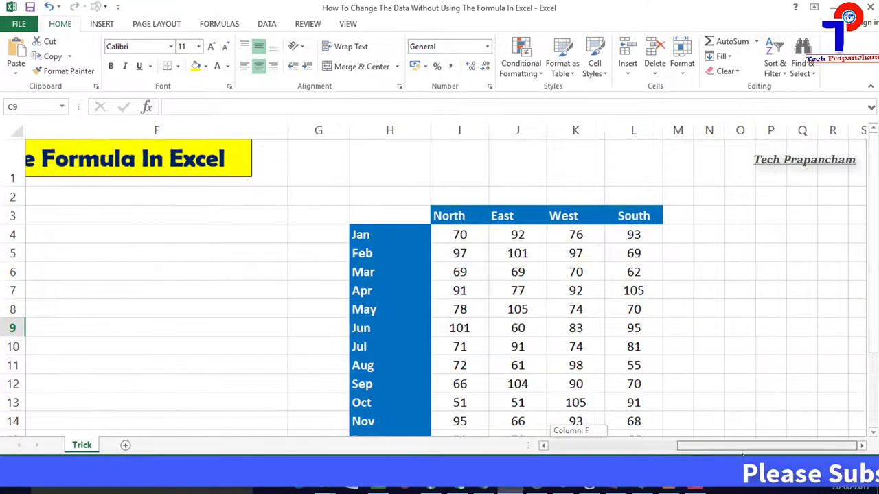
scroll(660, 349, "down", 1)
scroll(659, 349, "up", 1)
scroll(659, 349, "down", 1)
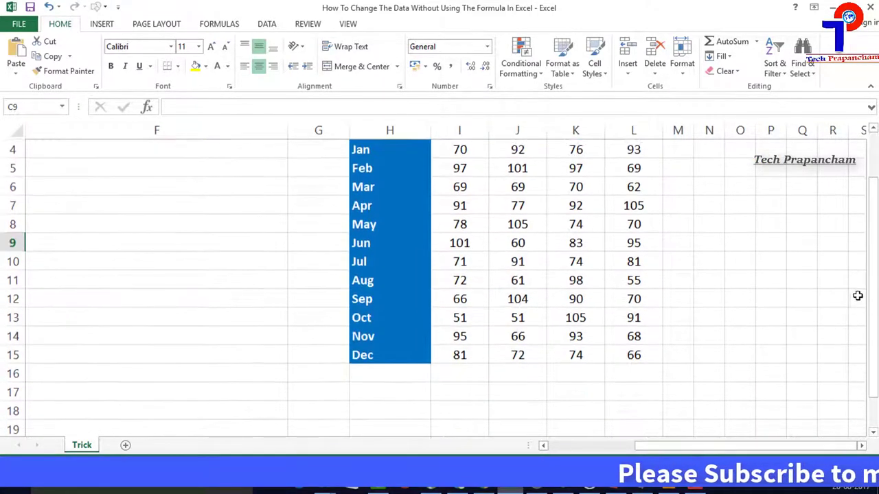
left_click_drag(874, 296, 874, 270)
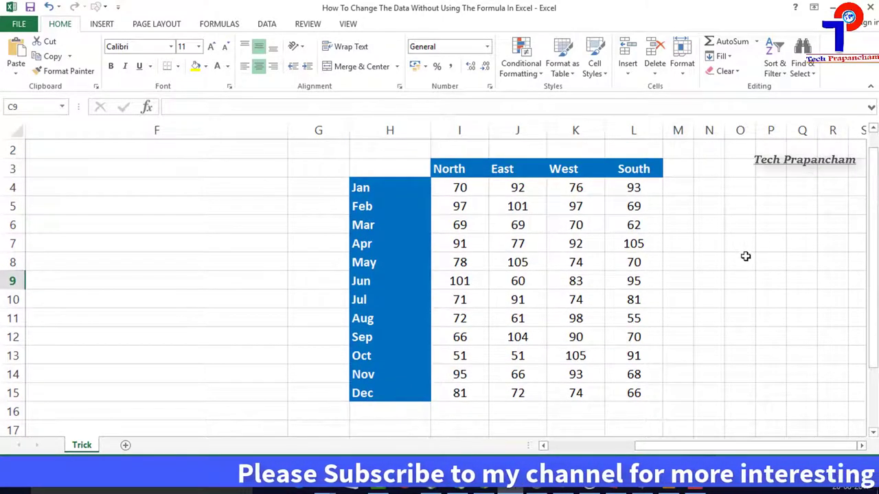
left_click(708, 245)
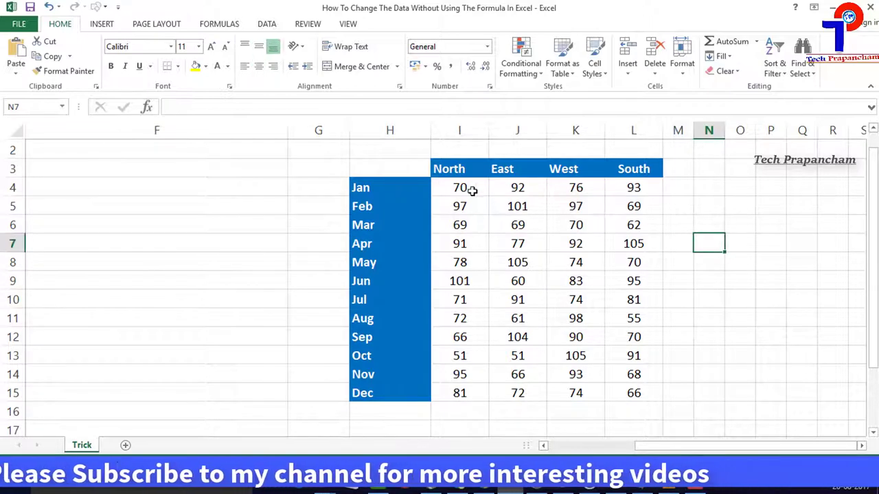
Step: Highlight the North, East, West, South headings, Jan–Dec labels and figures I4:L15
mouse_move(460, 189)
left_mouse_down()
mouse_move(587, 214)
mouse_move(633, 393)
left_mouse_up()
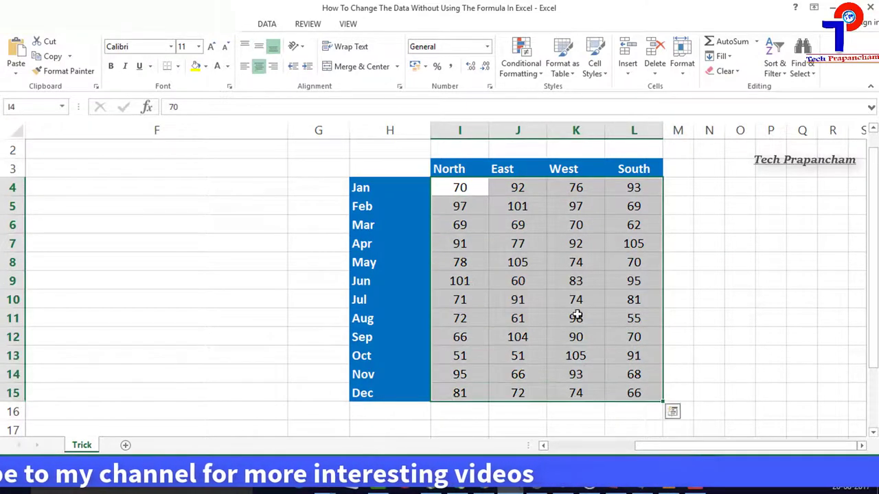
left_click(474, 173)
left_click(511, 168)
left_click(573, 168)
left_click(633, 168)
left_click_drag(389, 188, 402, 388)
left_click(512, 297)
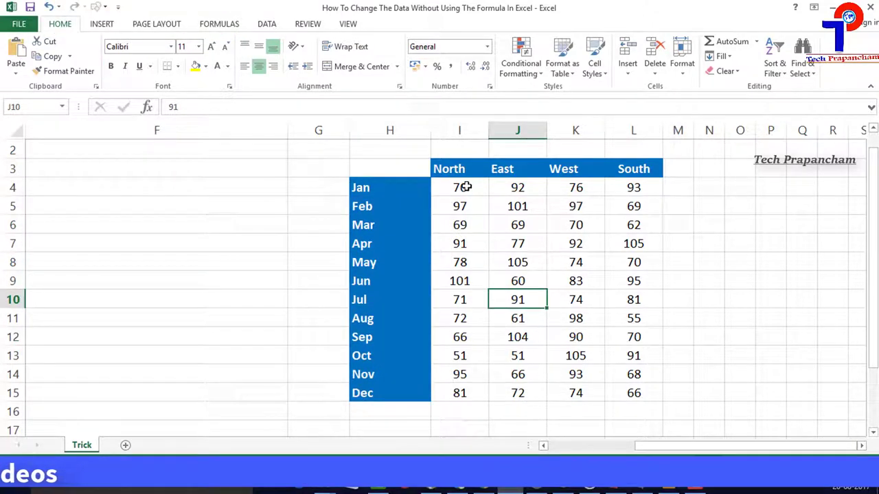
left_click_drag(466, 187, 624, 386)
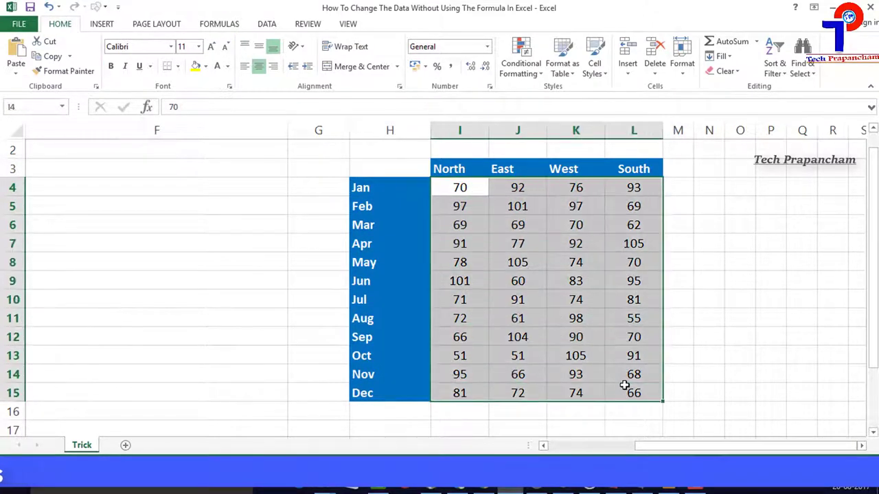
left_click(701, 293)
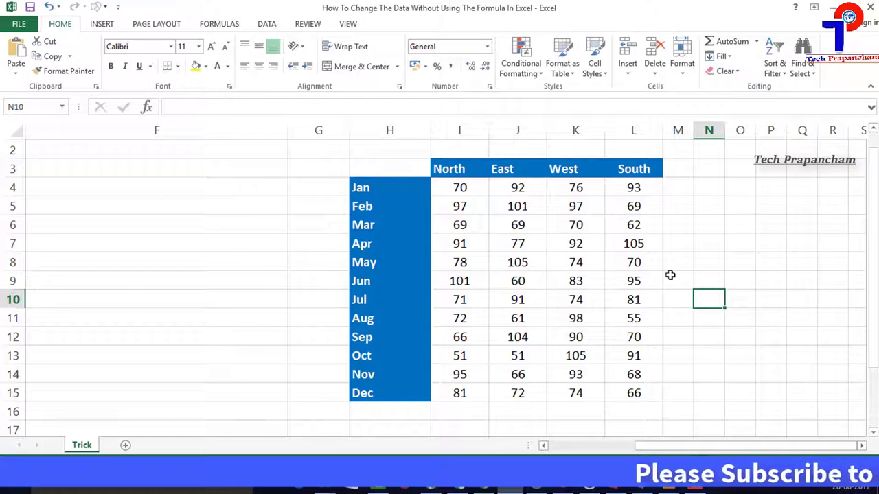
Step: Enter 10 in cell G2 and copy it
left_click(330, 152)
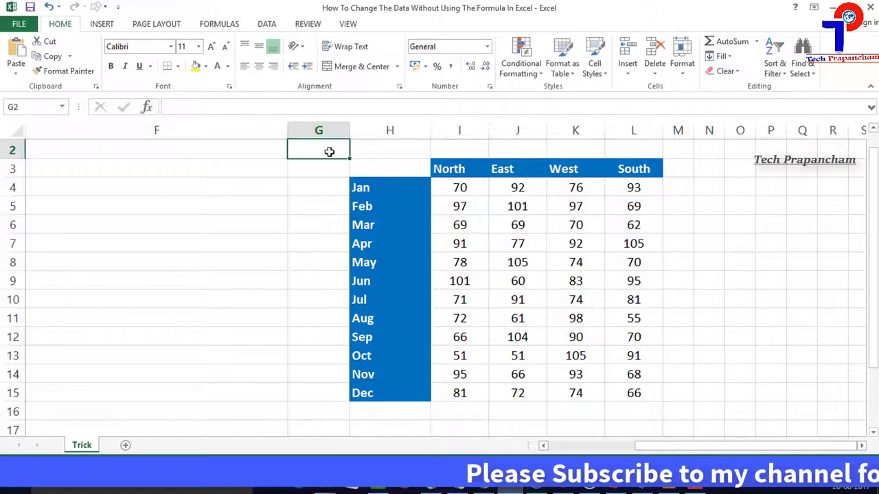
type("10")
key("Return")
left_click(330, 151)
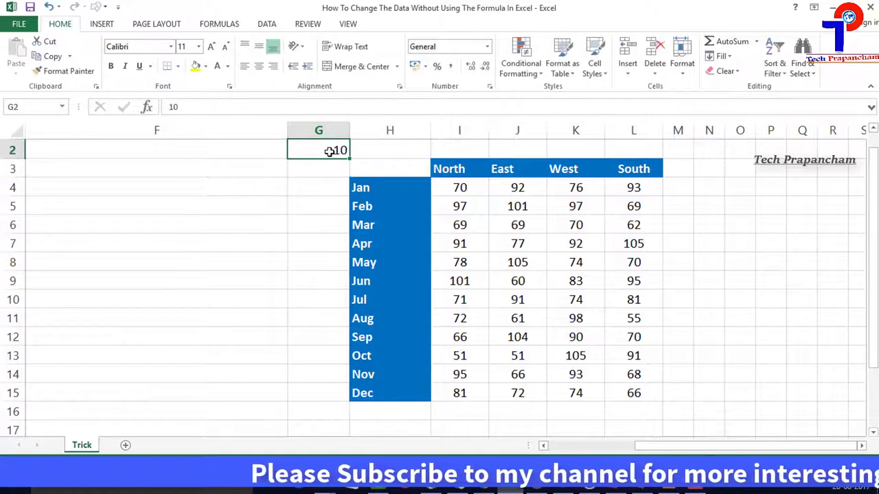
right_click(330, 151)
left_click(361, 180)
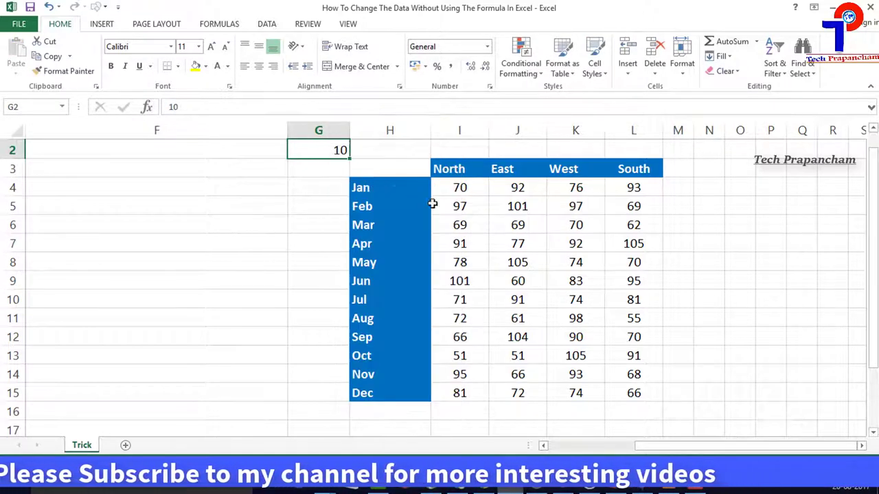
key("ctrl+c")
Step: Paste Special with Add onto I4:L15, so Jan North reads 80
left_click(460, 188)
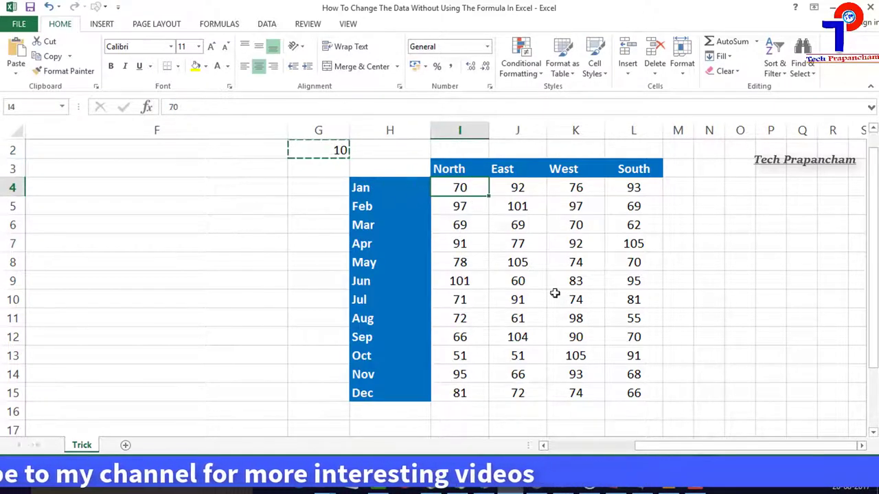
left_click(628, 388, "shift")
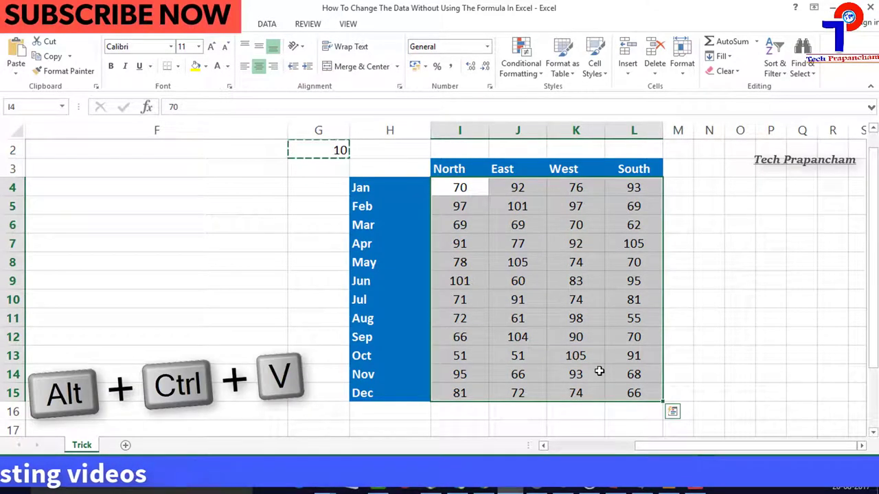
key("ctrl+alt+v")
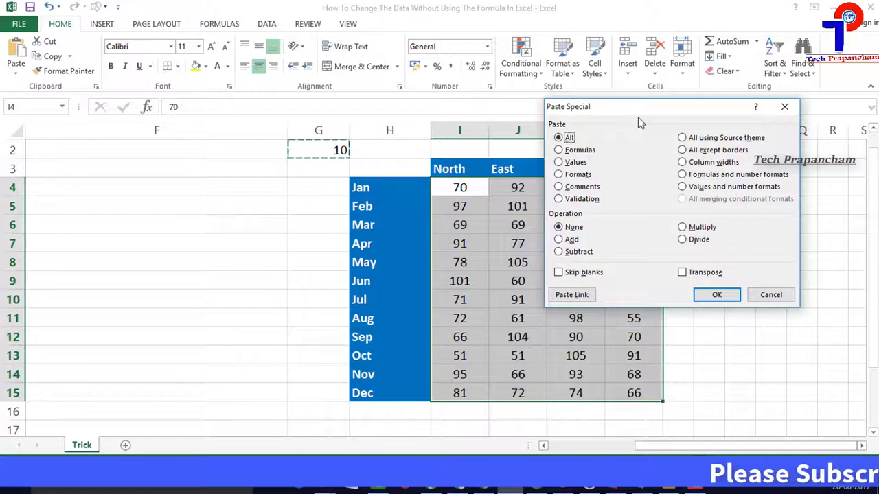
left_click(572, 240)
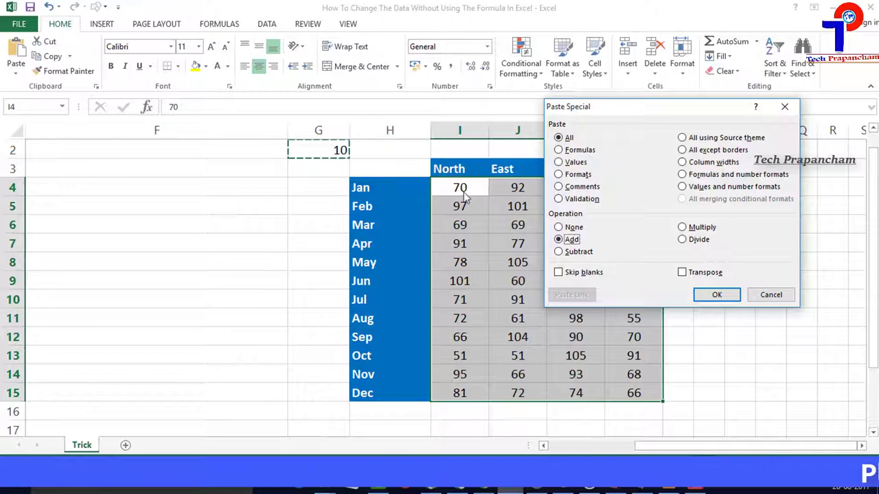
left_click(716, 295)
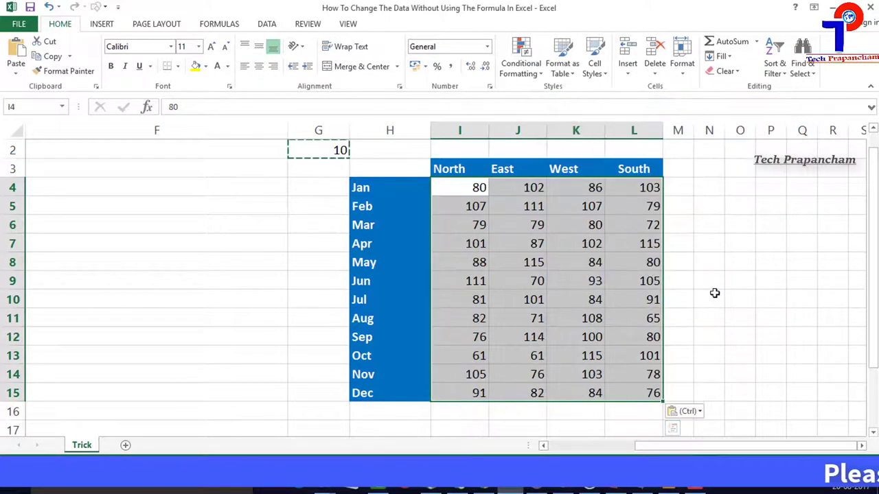
Step: Center-align the raised figures in I4:L15, then deselect the table
left_click(259, 67)
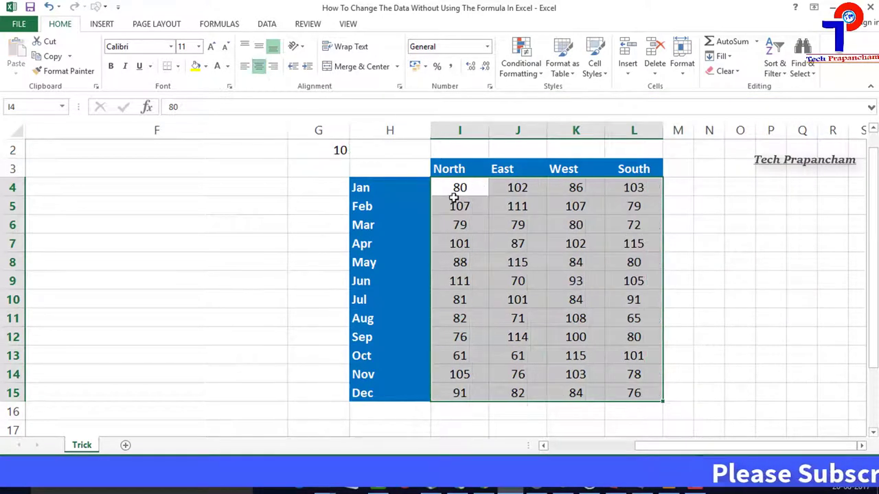
left_click(473, 227)
mouse_move(610, 386)
left_mouse_down()
mouse_move(579, 264)
mouse_move(458, 188)
left_mouse_up()
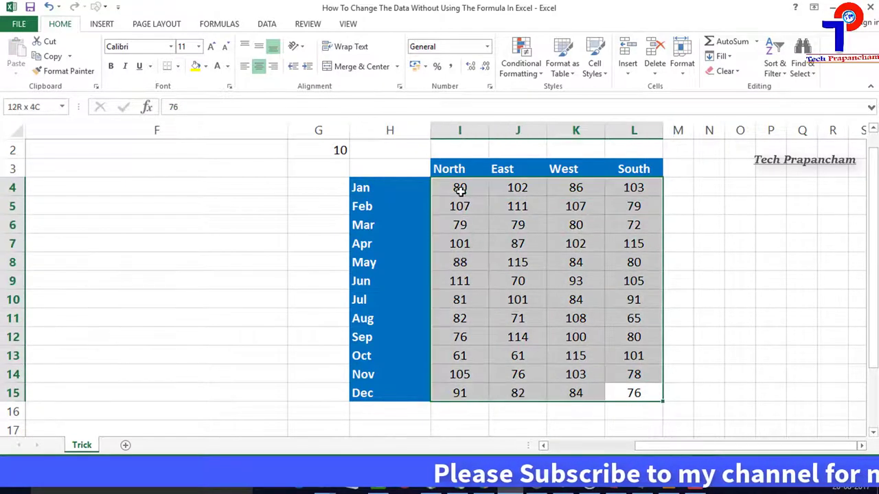
left_click(584, 280)
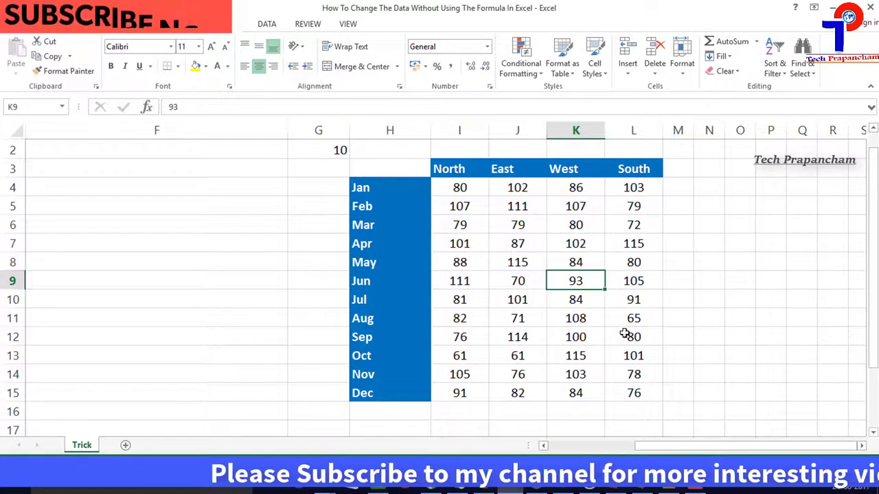